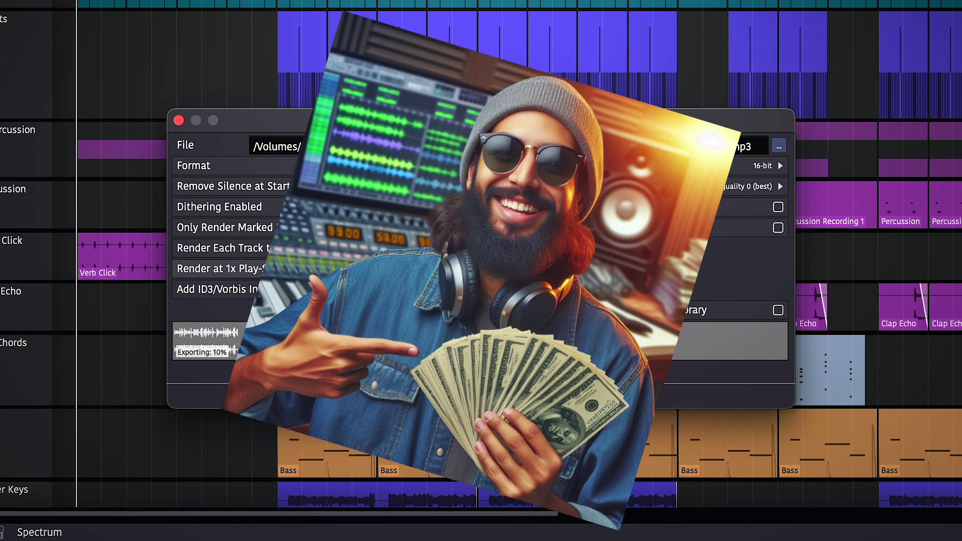
- Tick the Welcome Bundle checkbox under One time offer on the signup page
{"action": "left_click_drag", "start_coordinate": [404, 282], "coordinate": [590, 142]}
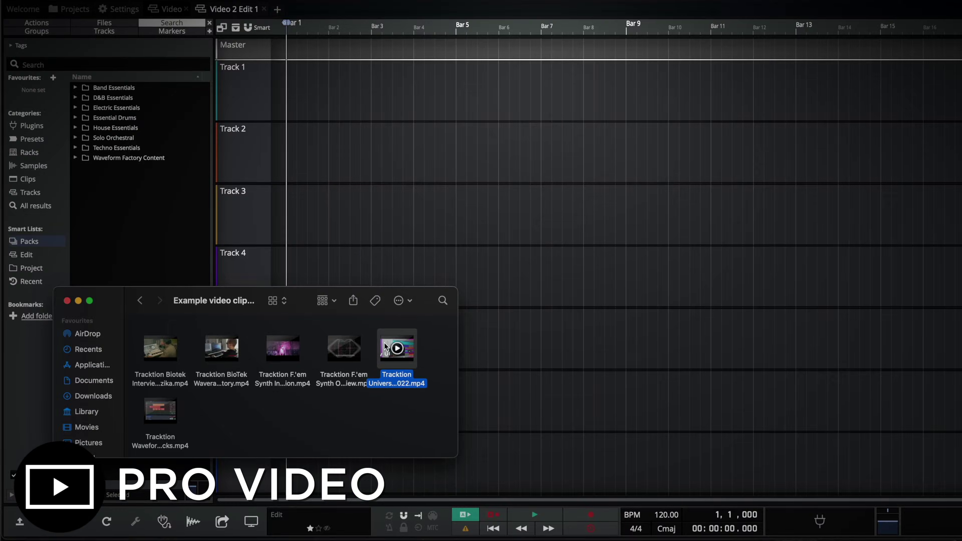
{"action": "left_click_drag", "start_coordinate": [397, 354], "coordinate": [326, 93]}
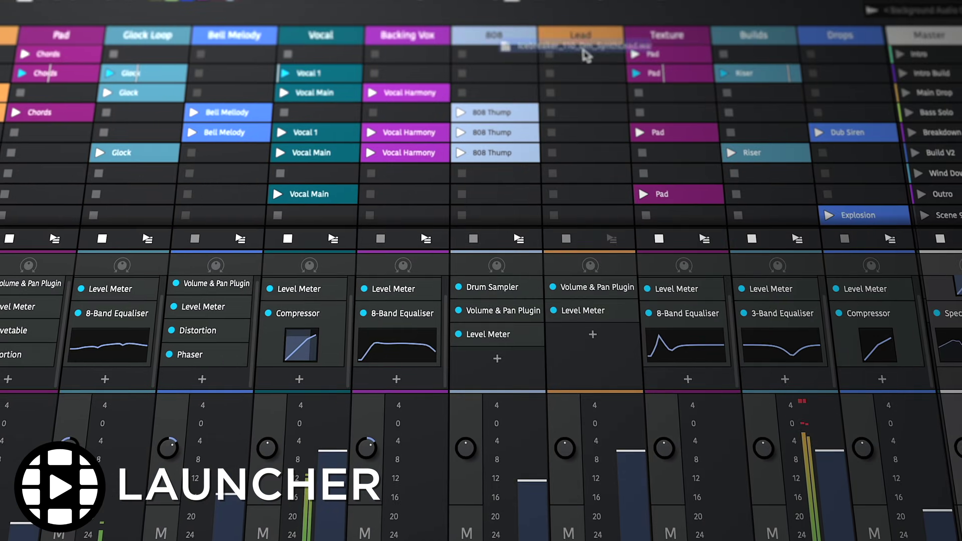
{"action": "left_click_drag", "start_coordinate": [584, 47], "coordinate": [571, 120]}
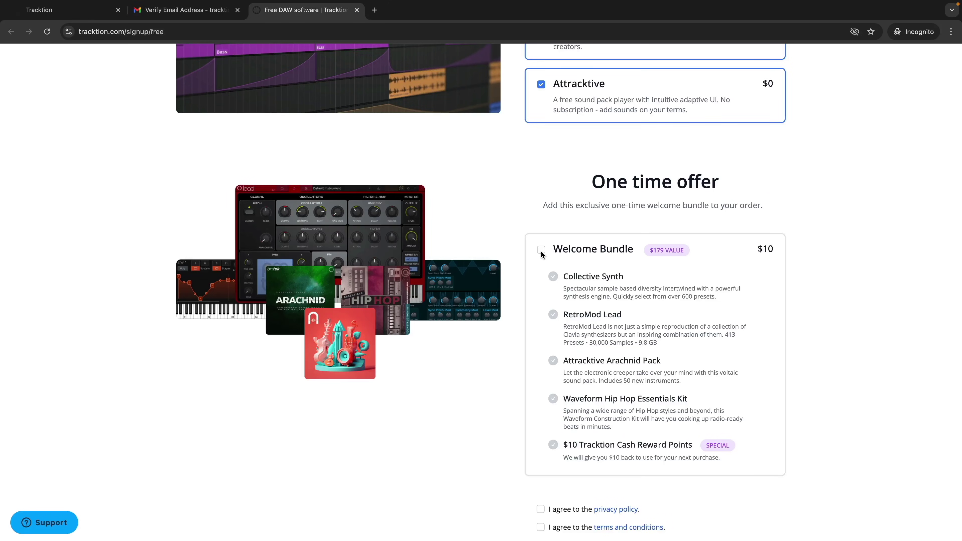
{"action": "left_click", "coordinate": [541, 252]}
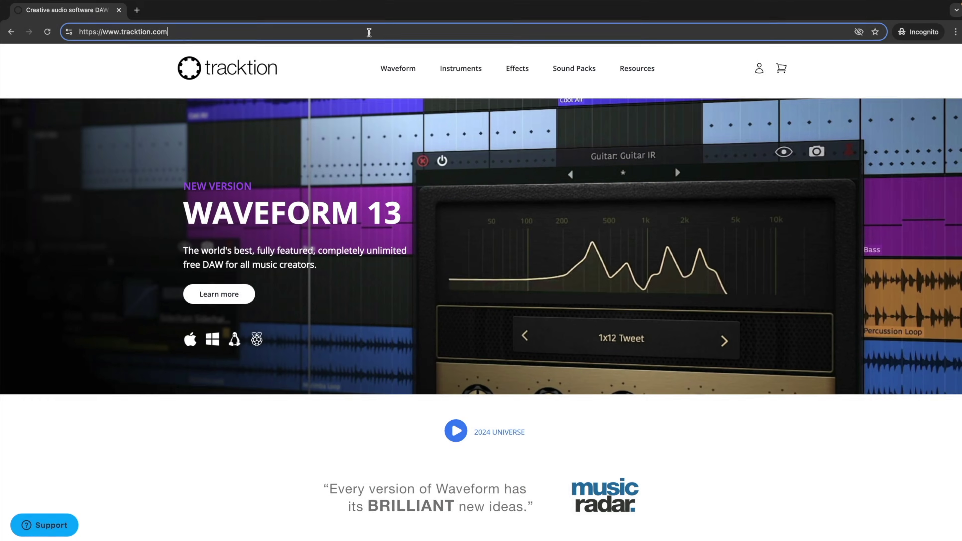
- Go to Waveform > Free Download, start the download, and submit the new account form
{"action": "left_click", "coordinate": [745, 136]}
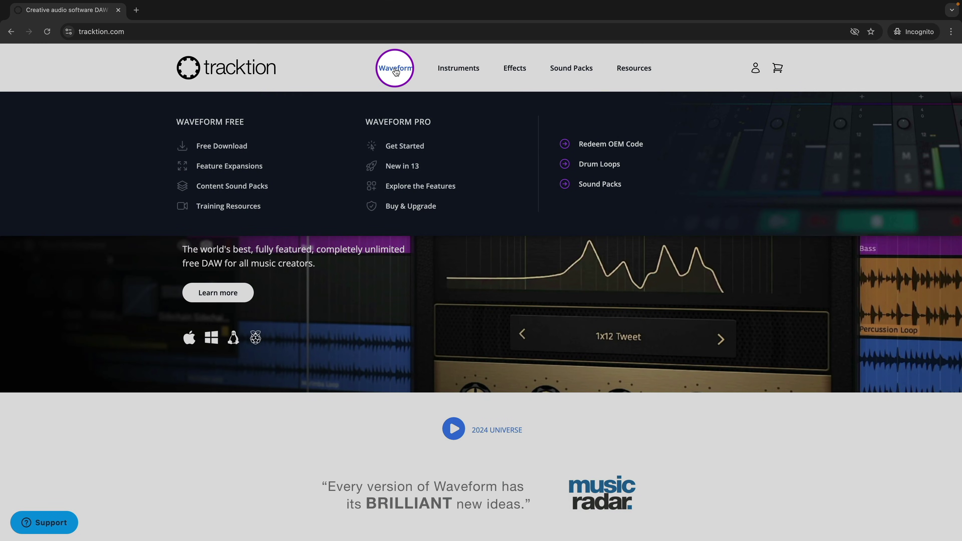
{"action": "left_click", "coordinate": [231, 150]}
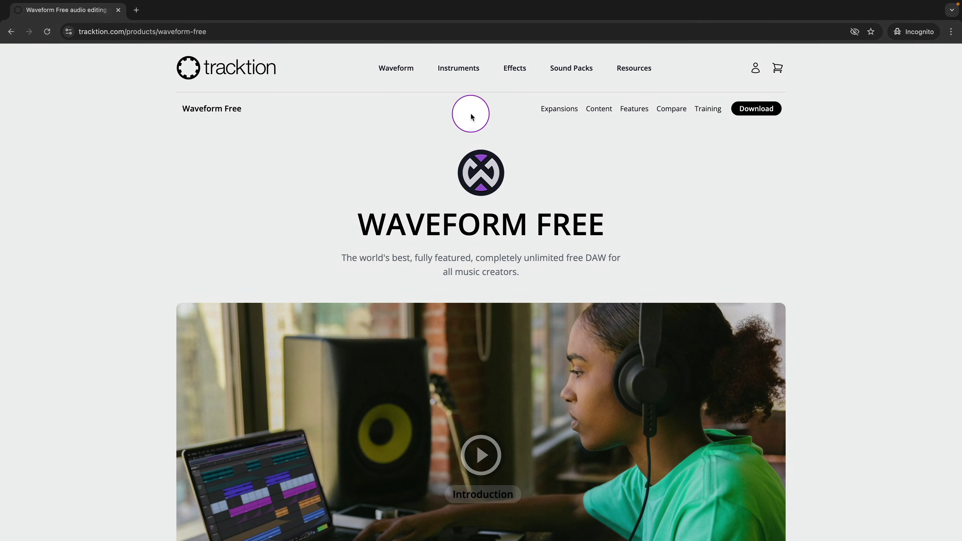
{"action": "left_click", "coordinate": [772, 107]}
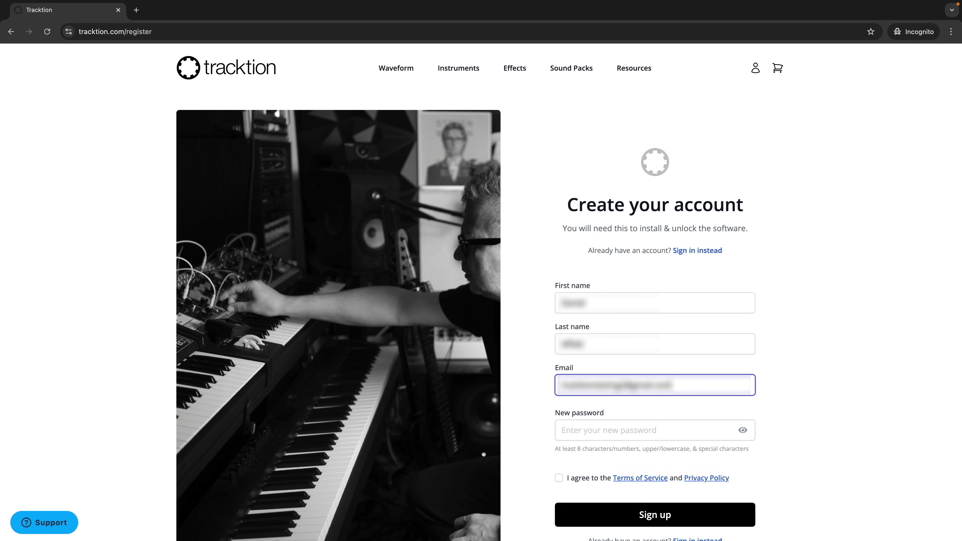
{"action": "left_click", "coordinate": [643, 520]}
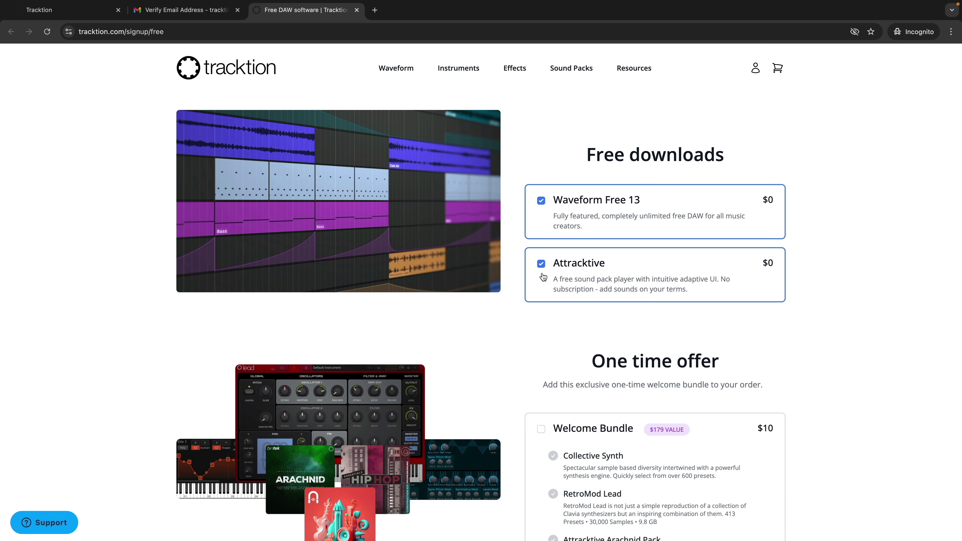
- Agree to the privacy policy and terms with Welcome Bundle unticked, then continue
{"action": "scroll", "coordinate": [543, 277], "scroll_direction": "down", "scroll_amount": 2}
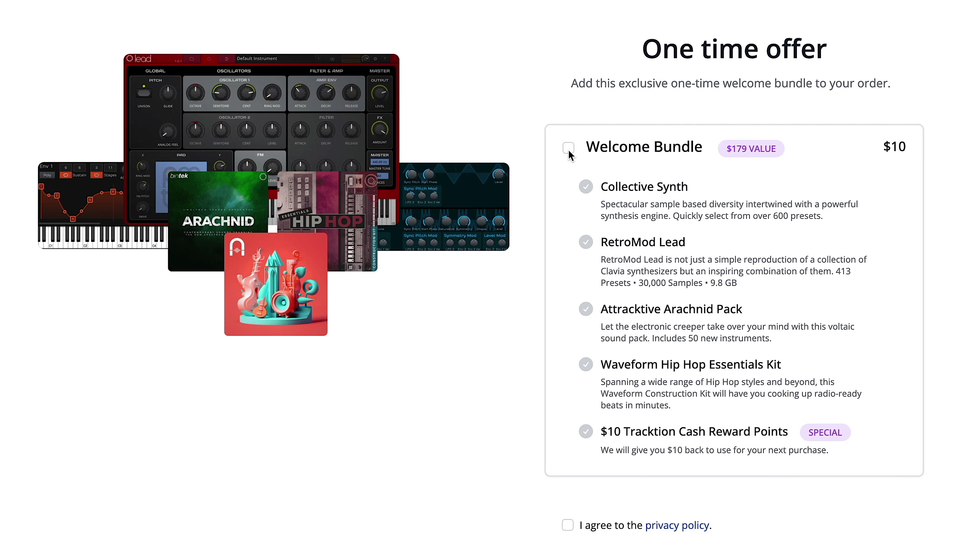
{"action": "left_click", "coordinate": [568, 525]}
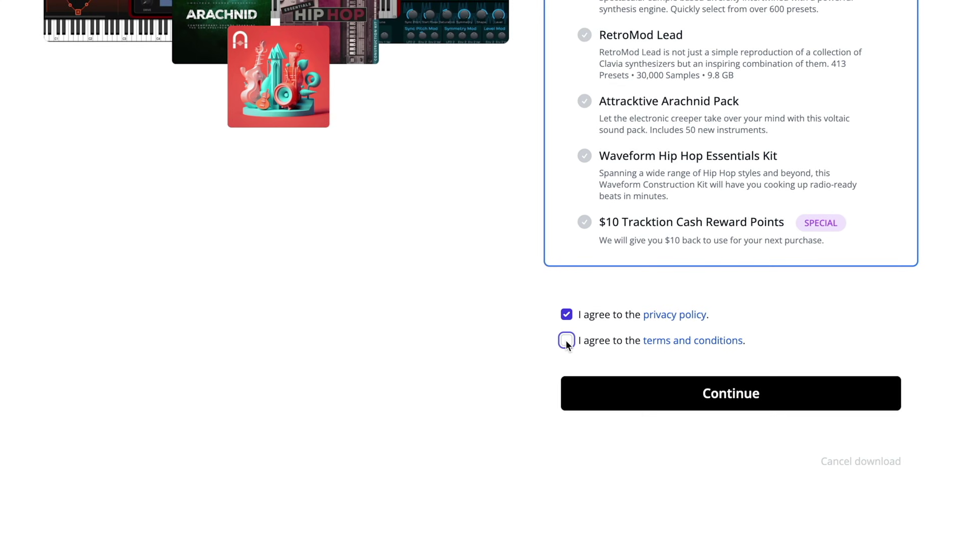
{"action": "left_click", "coordinate": [567, 340]}
{"action": "left_click", "coordinate": [737, 394]}
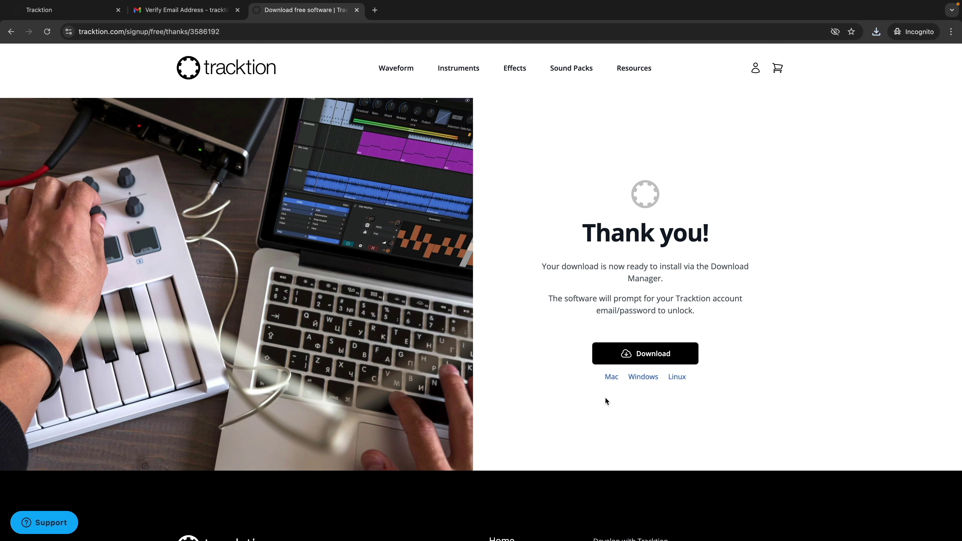
- Save the Mac Download Manager .pkg to Downloads and open it
{"action": "left_click", "coordinate": [611, 377]}
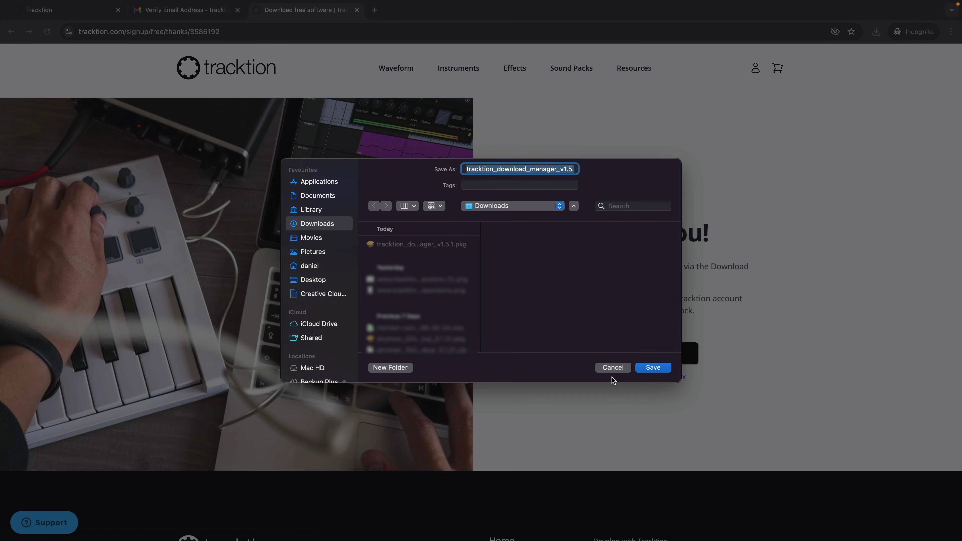
{"action": "left_click", "coordinate": [648, 367]}
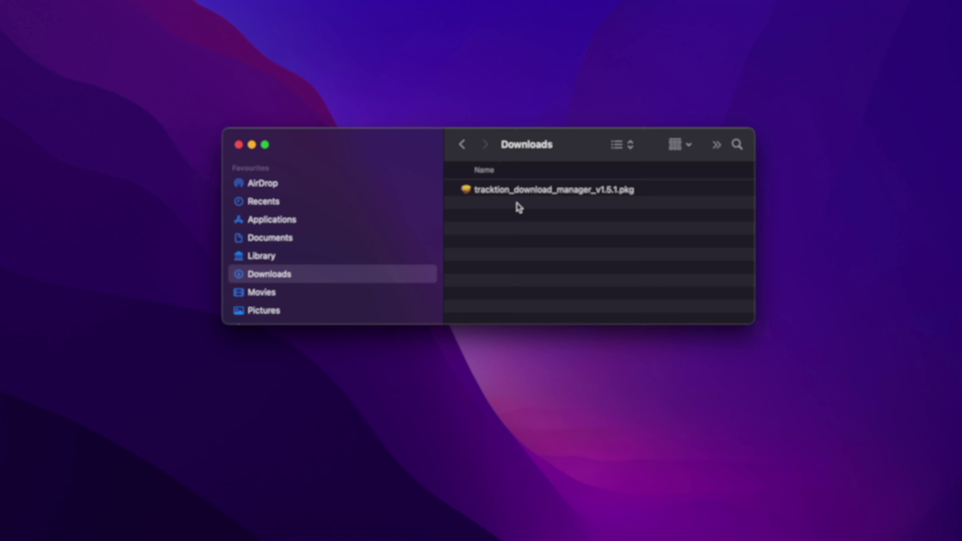
{"action": "double_click", "coordinate": [517, 183]}
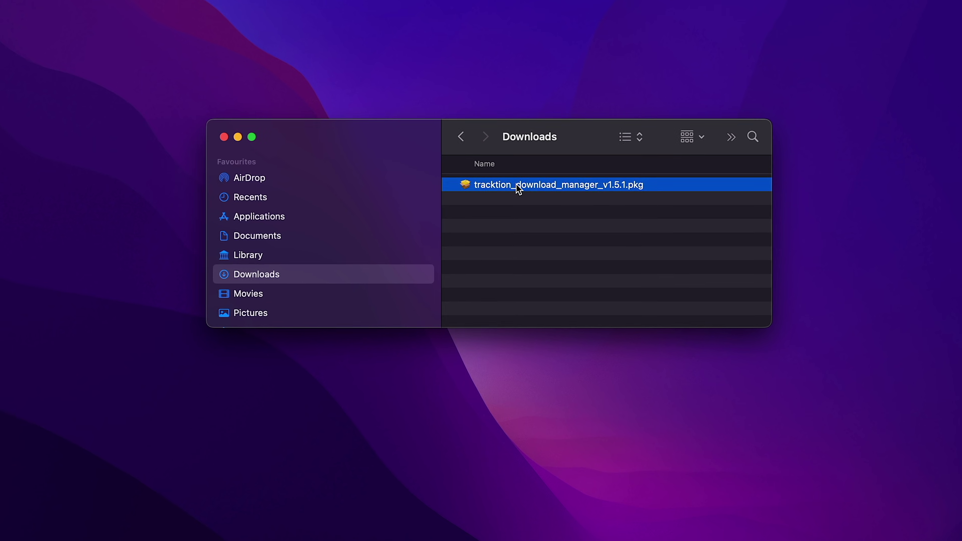
- Accept the licence and install the package, authorising with the admin password
{"action": "left_click", "coordinate": [653, 357]}
{"action": "left_click", "coordinate": [653, 357]}
{"action": "left_click", "coordinate": [654, 356]}
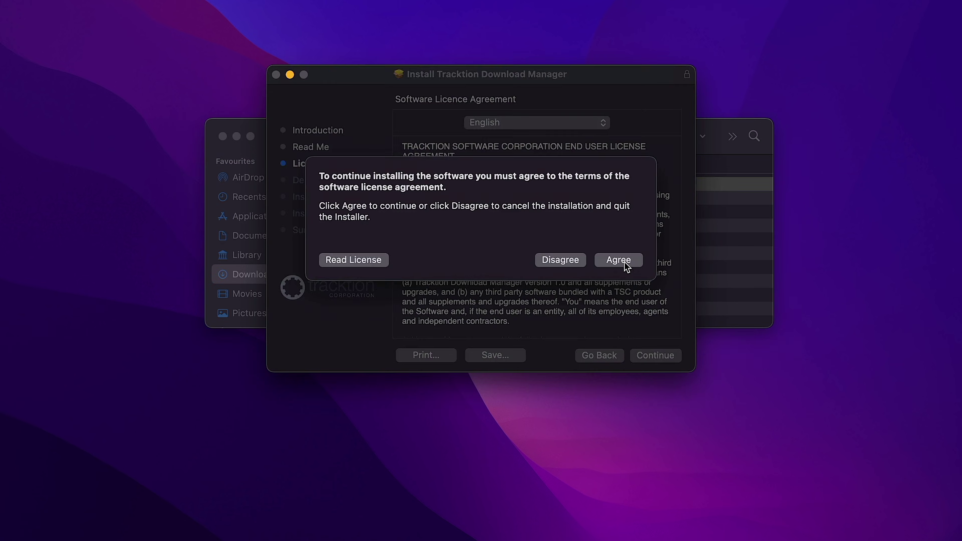
{"action": "left_click", "coordinate": [623, 264]}
{"action": "left_click", "coordinate": [538, 151]}
{"action": "left_click", "coordinate": [654, 356]}
{"action": "left_click", "coordinate": [652, 354]}
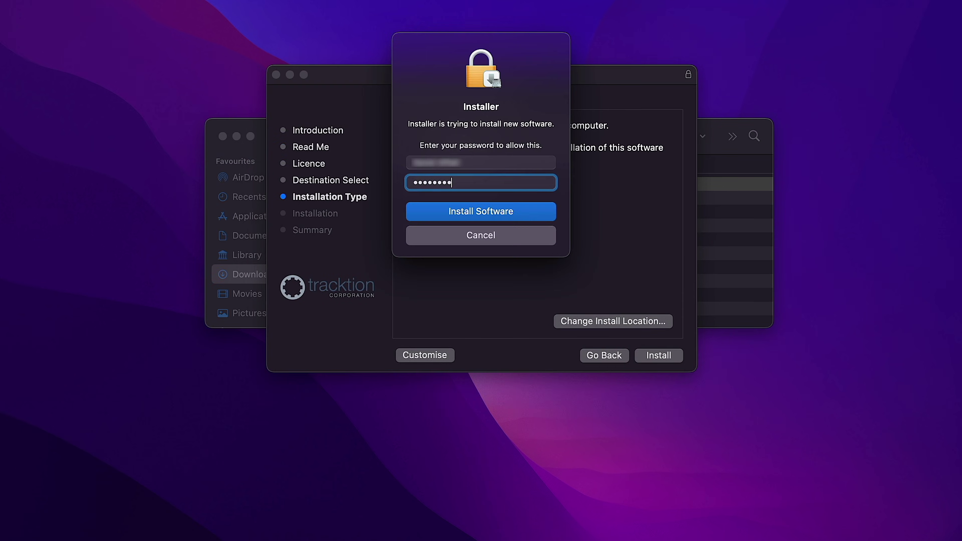
{"action": "key", "text": "Return"}
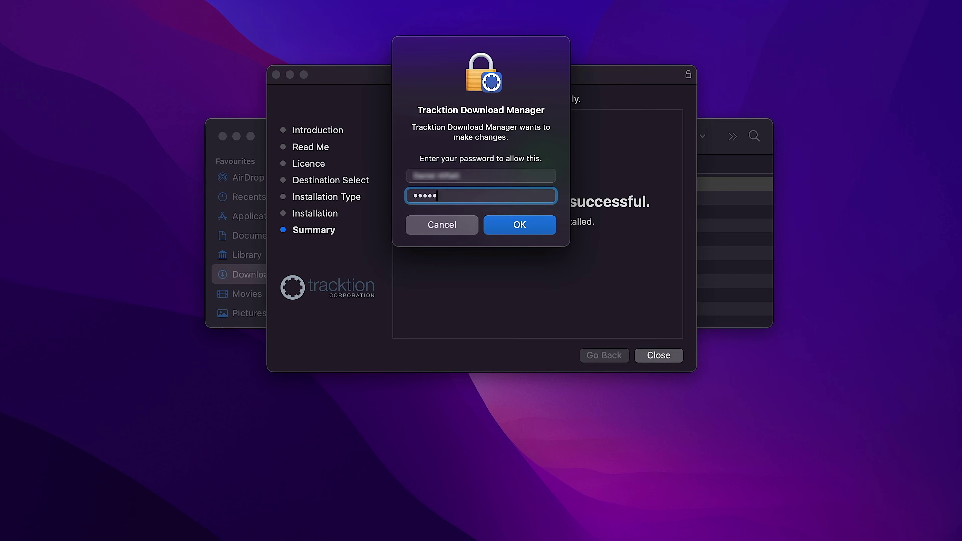
{"action": "key", "text": "Return"}
{"action": "left_click", "coordinate": [655, 356]}
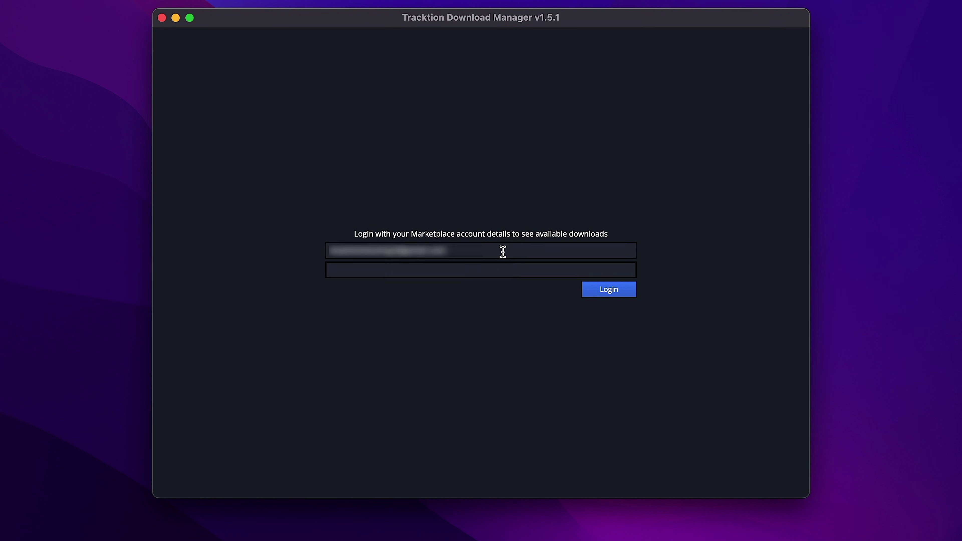
- Log in with the account credentials and install all products with Install/Update New
{"action": "left_click", "coordinate": [616, 293]}
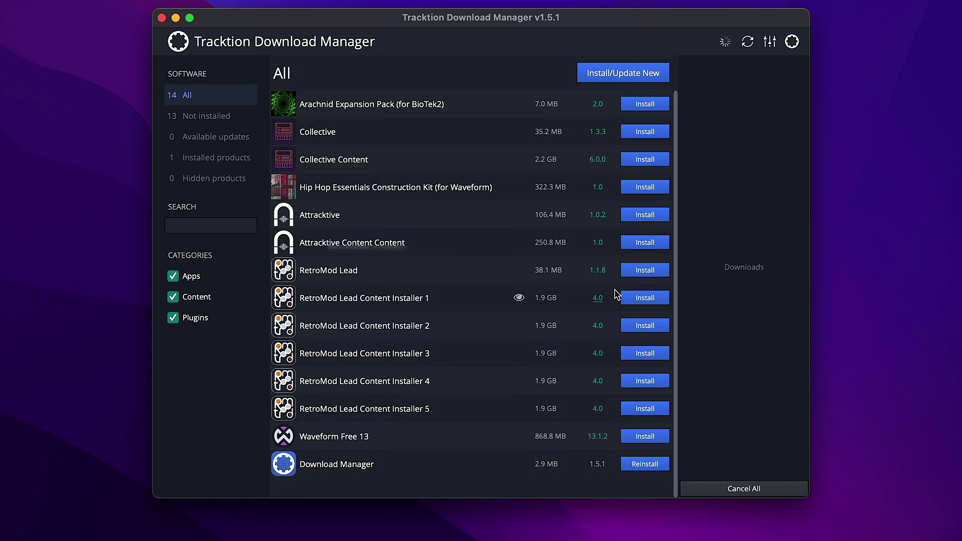
{"action": "left_click", "coordinate": [581, 111]}
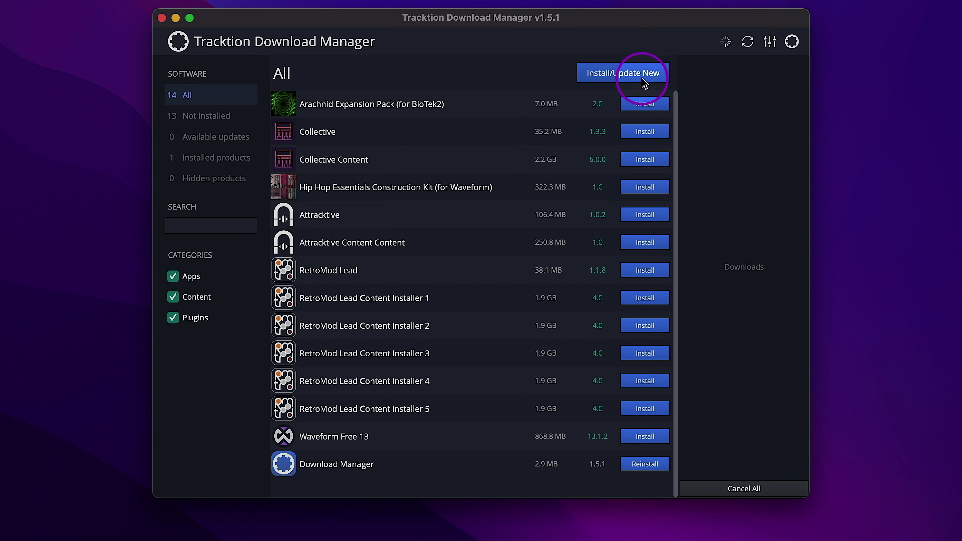
{"action": "left_click", "coordinate": [630, 78]}
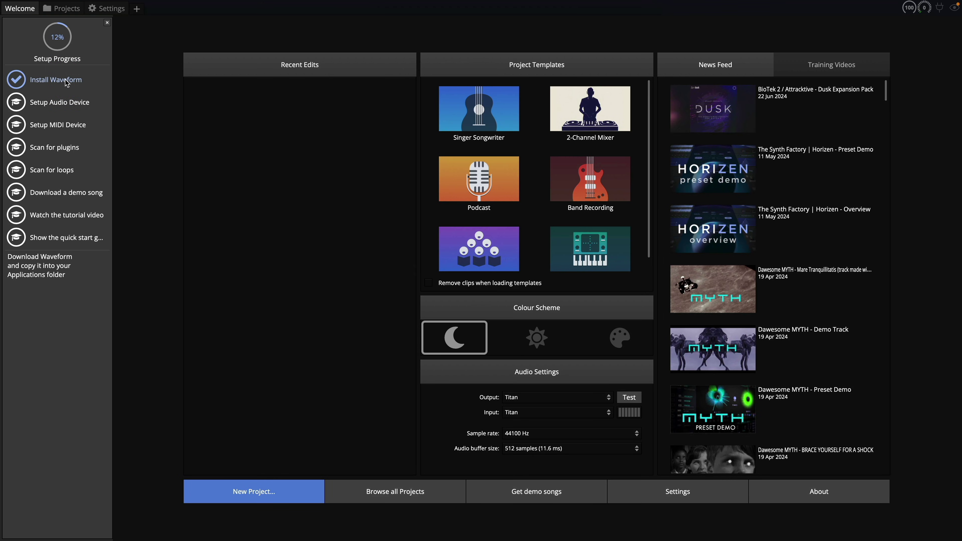
- Complete the audio and MIDI device setup, then scan for new or updated AudioUnit plugins
{"action": "left_click", "coordinate": [49, 103]}
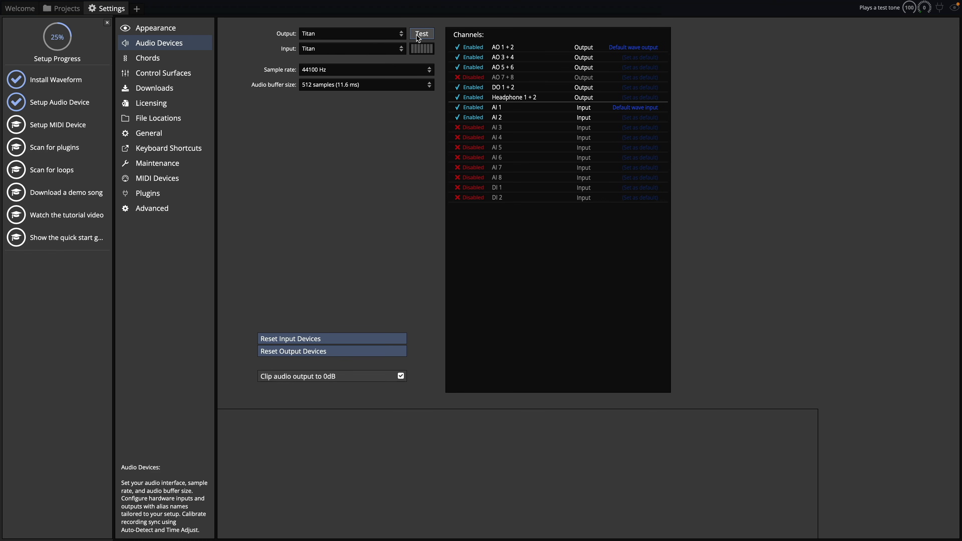
{"action": "left_click", "coordinate": [76, 125]}
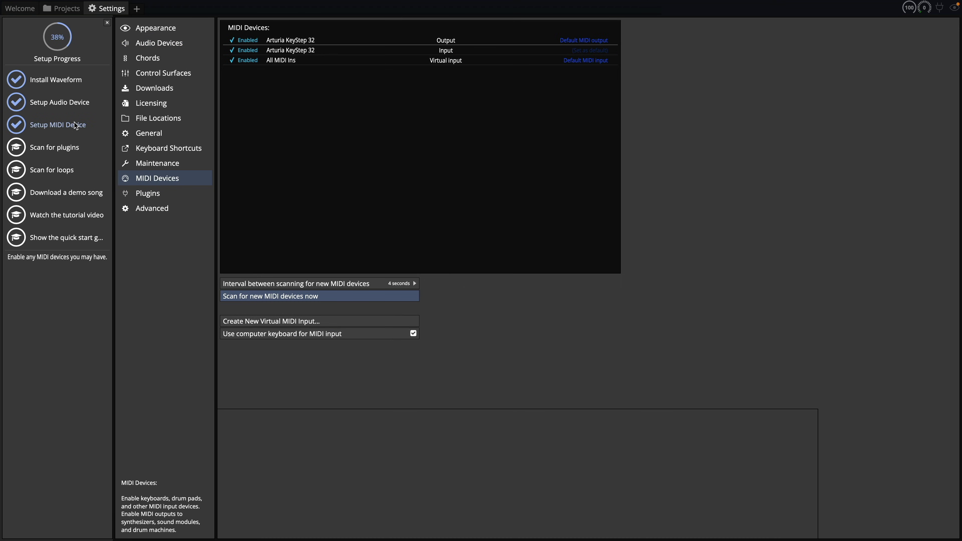
{"action": "left_click", "coordinate": [62, 148]}
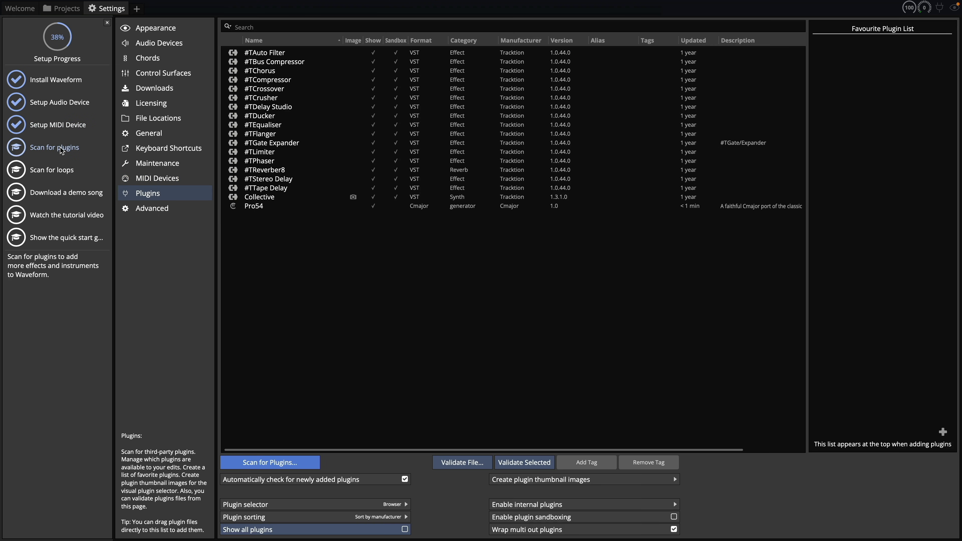
{"action": "left_click", "coordinate": [285, 467]}
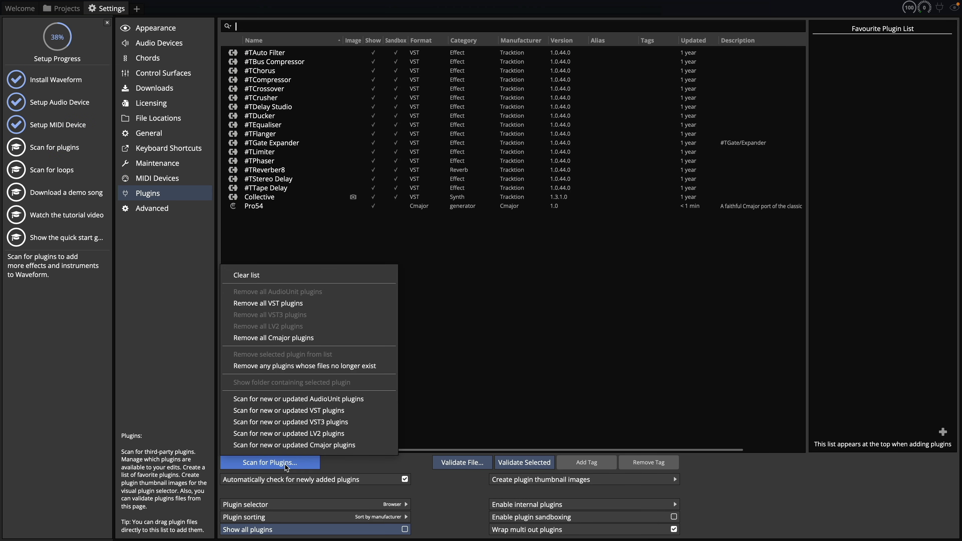
{"action": "left_click", "coordinate": [328, 399]}
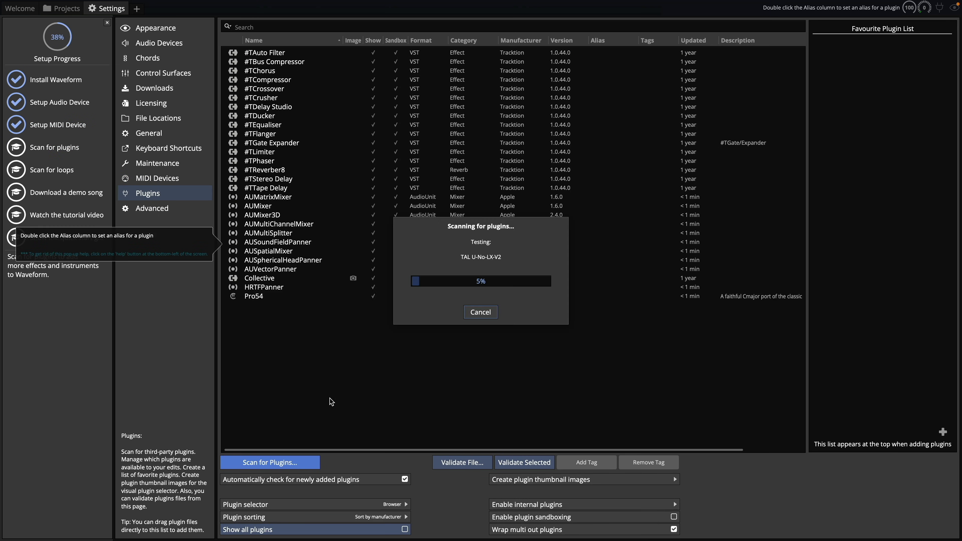